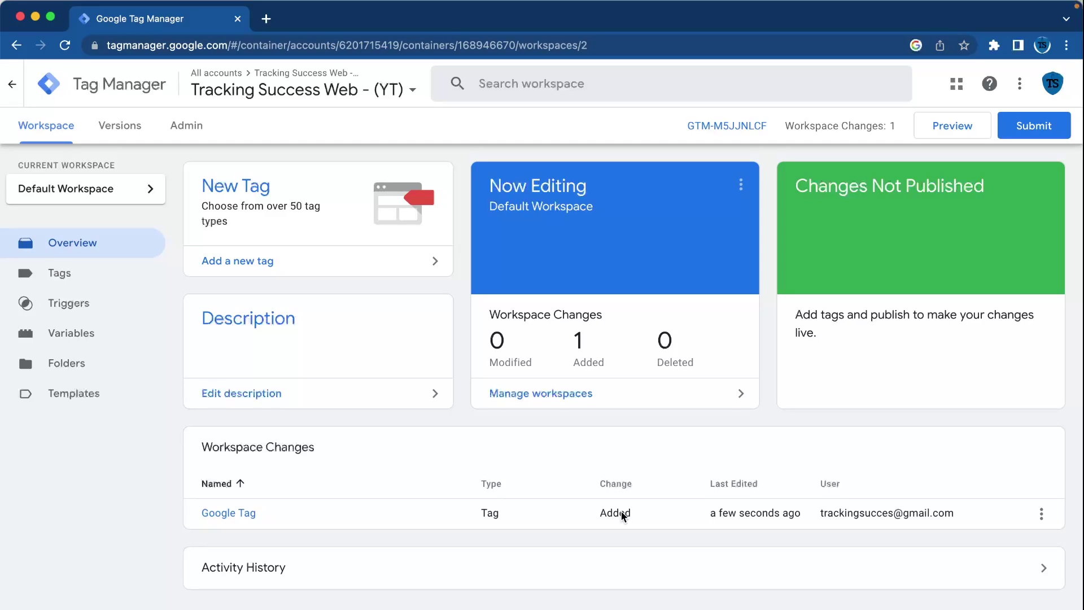
Create a user-defined variable named 'Lookup Table' with the Lookup Table type from Utilities
{"action": "left_click", "coordinate": [101, 341]}
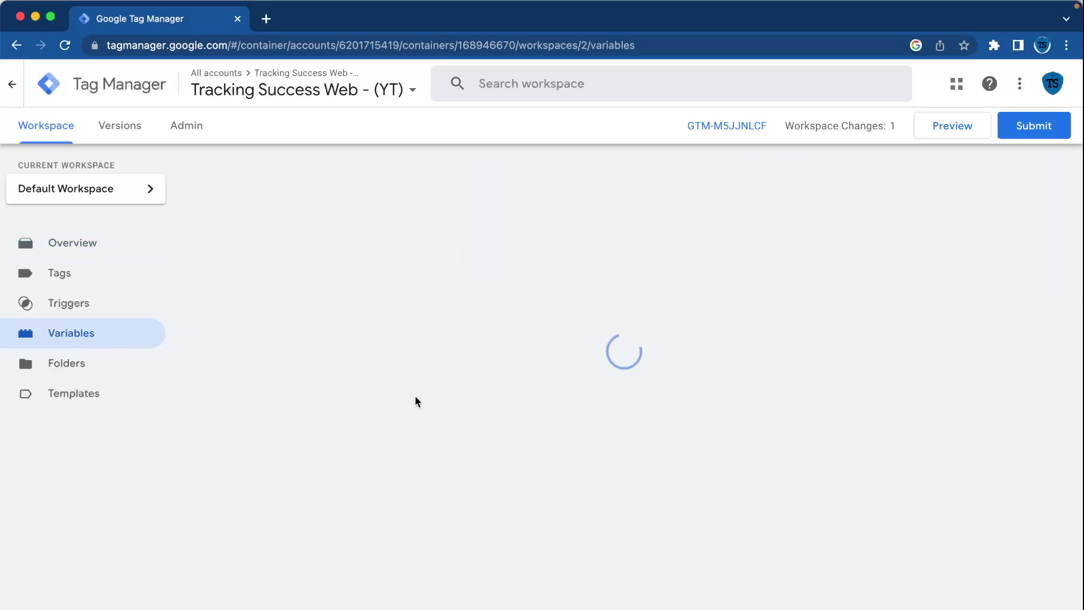
{"action": "left_click", "coordinate": [1021, 420]}
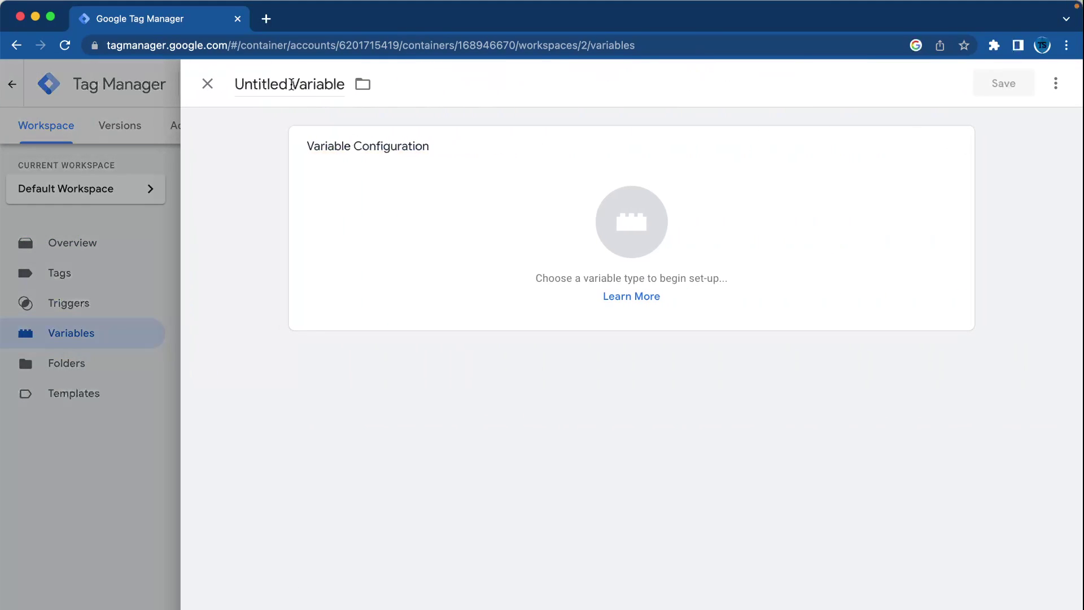
{"action": "left_click", "coordinate": [292, 84]}
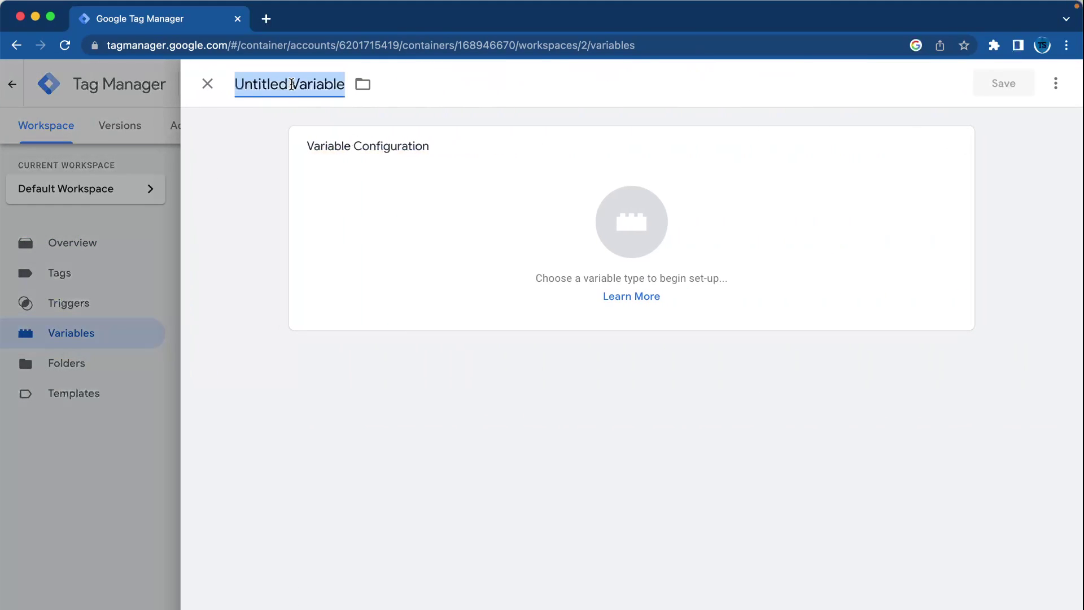
{"action": "type", "text": "L"}
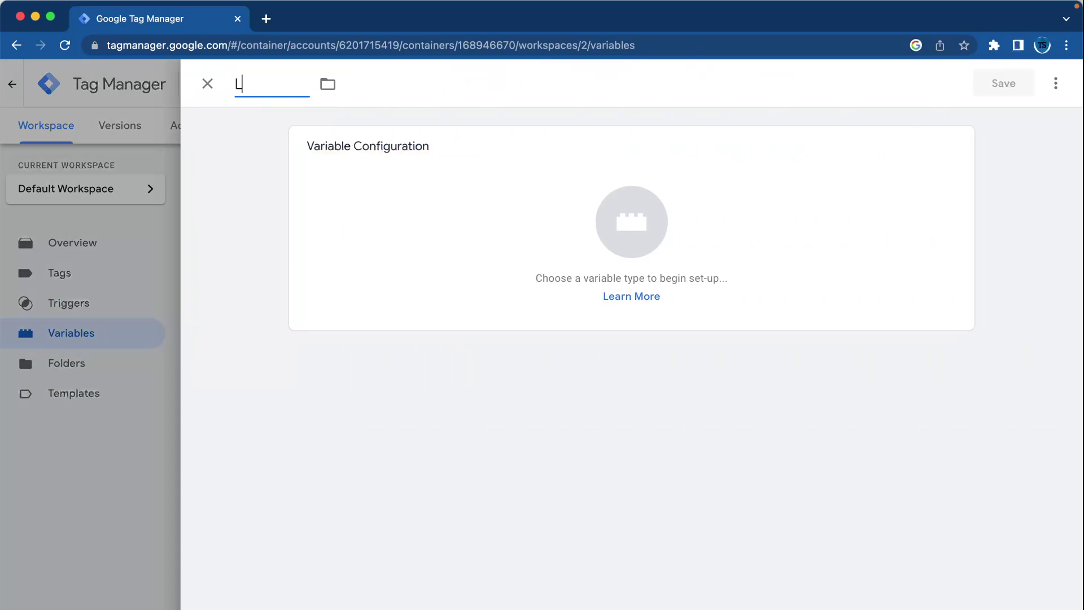
{"action": "type", "text": "ookup Table"}
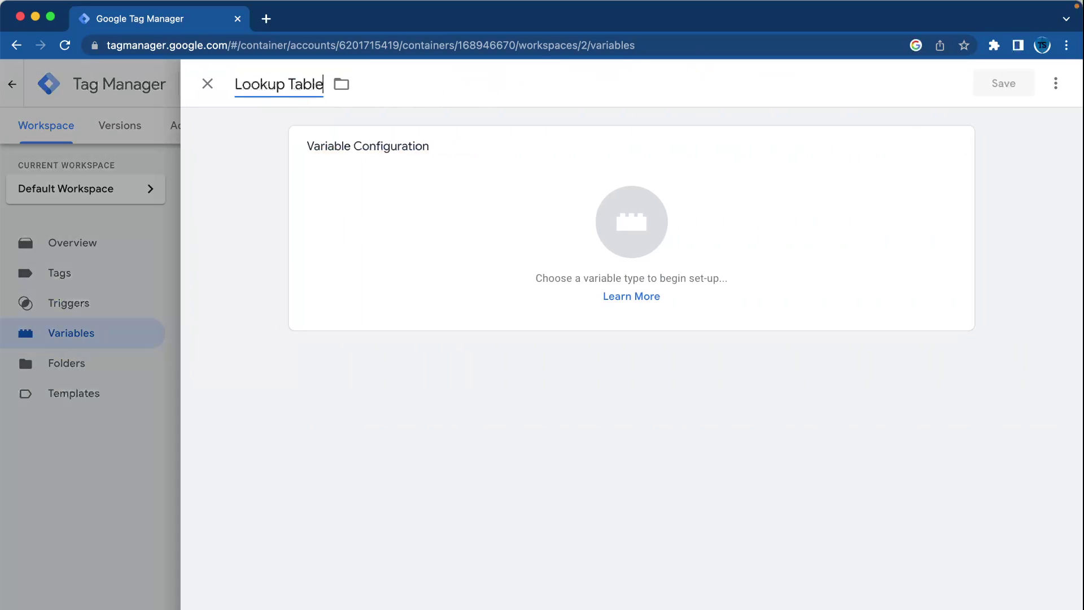
{"action": "left_click", "coordinate": [478, 223]}
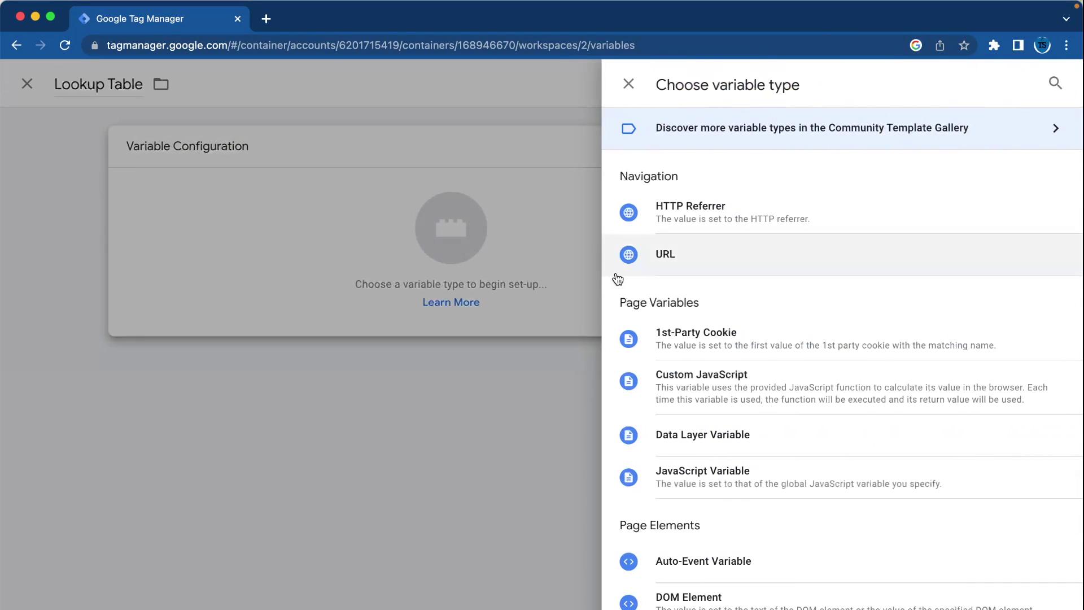
{"action": "left_click", "coordinate": [1055, 83]}
{"action": "type", "text": "tr"}
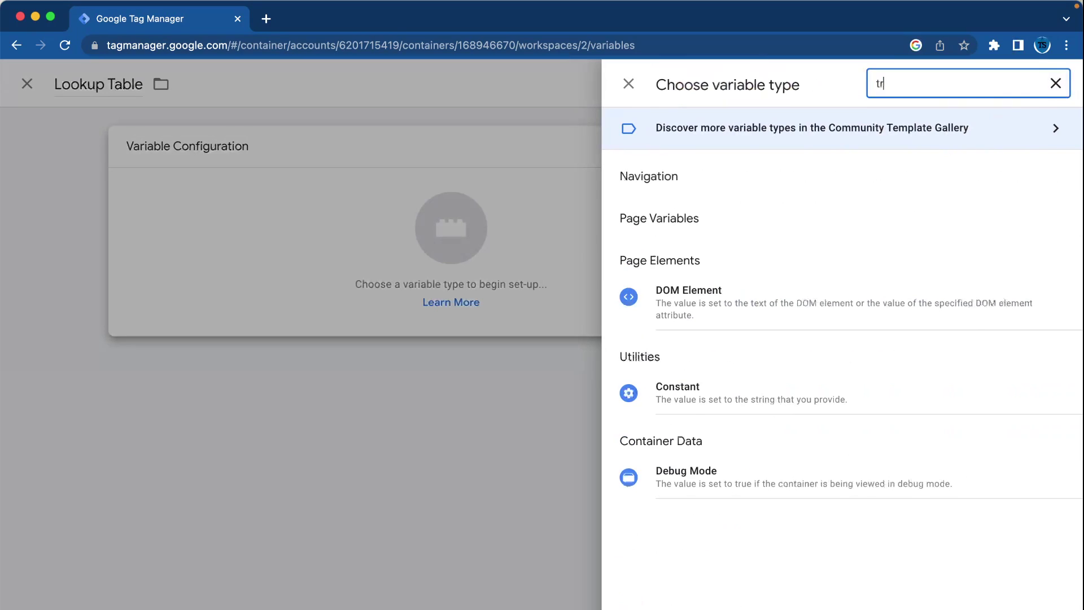
{"action": "type", "text": "a"}
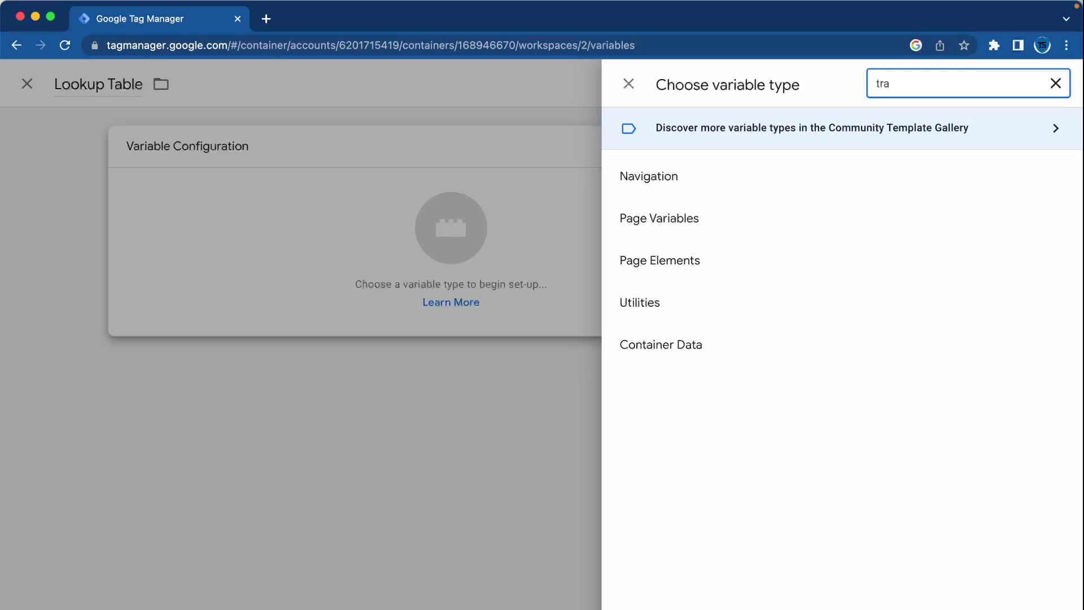
{"action": "key", "text": "BackSpace"}
{"action": "key", "text": "BackSpace"}
{"action": "type", "text": "loo"}
{"action": "key", "text": "BackSpace"}
{"action": "key", "text": "BackSpace"}
{"action": "key", "text": "BackSpace"}
{"action": "key", "text": "BackSpace"}
{"action": "type", "text": "look"}
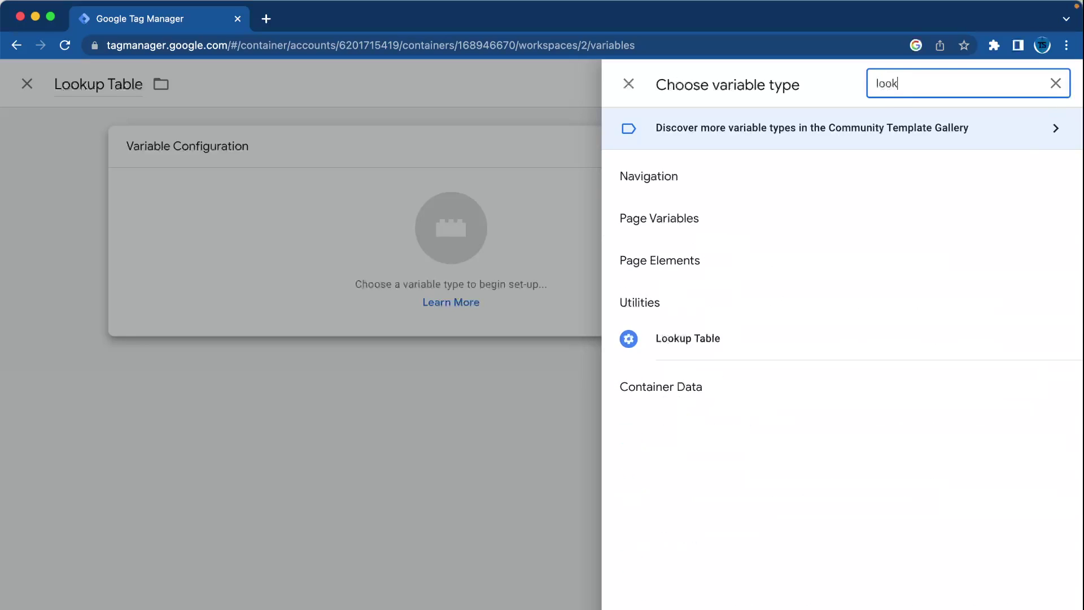
{"action": "left_click", "coordinate": [727, 337]}
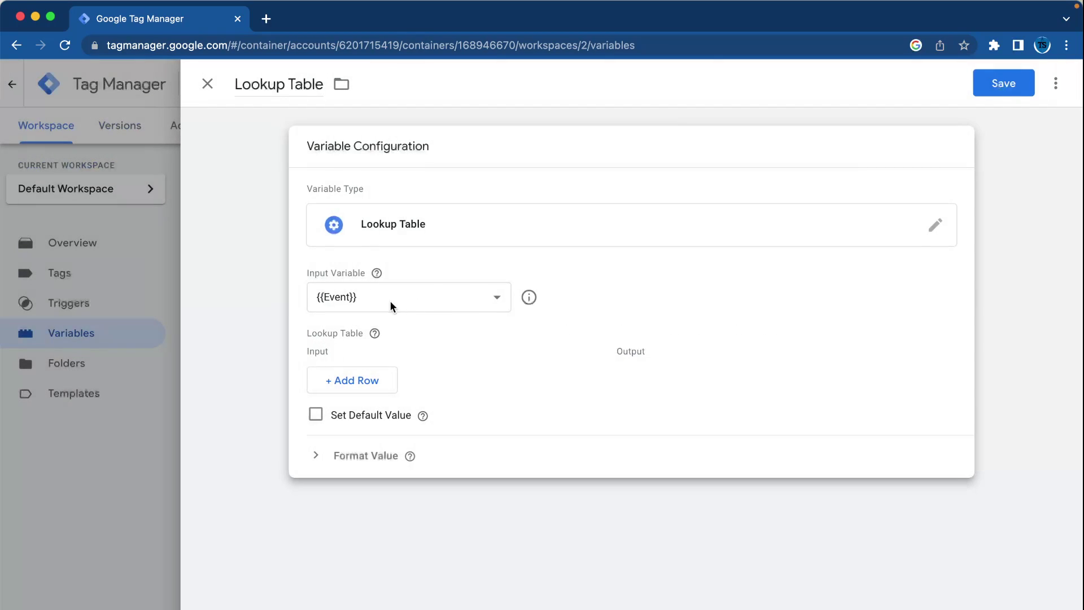
{"action": "left_click", "coordinate": [377, 297]}
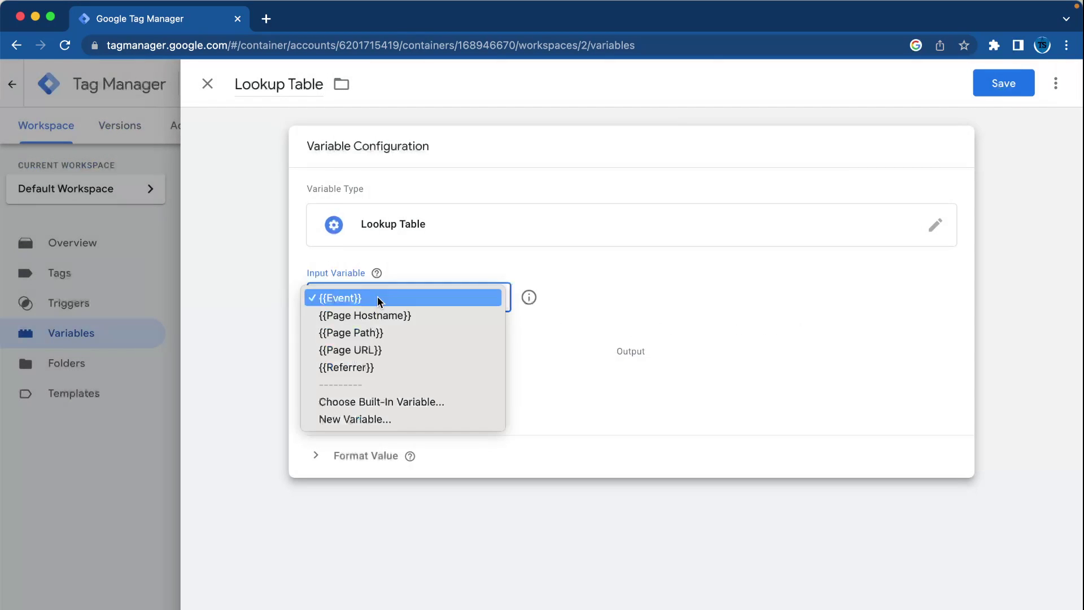
{"action": "left_click", "coordinate": [354, 317]}
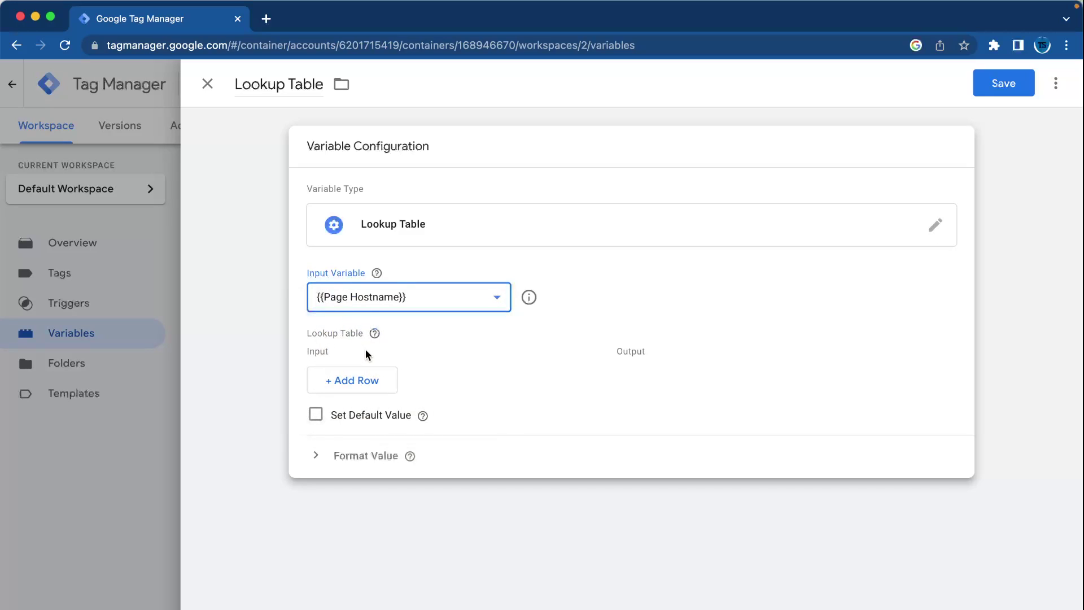
{"action": "left_click", "coordinate": [360, 379]}
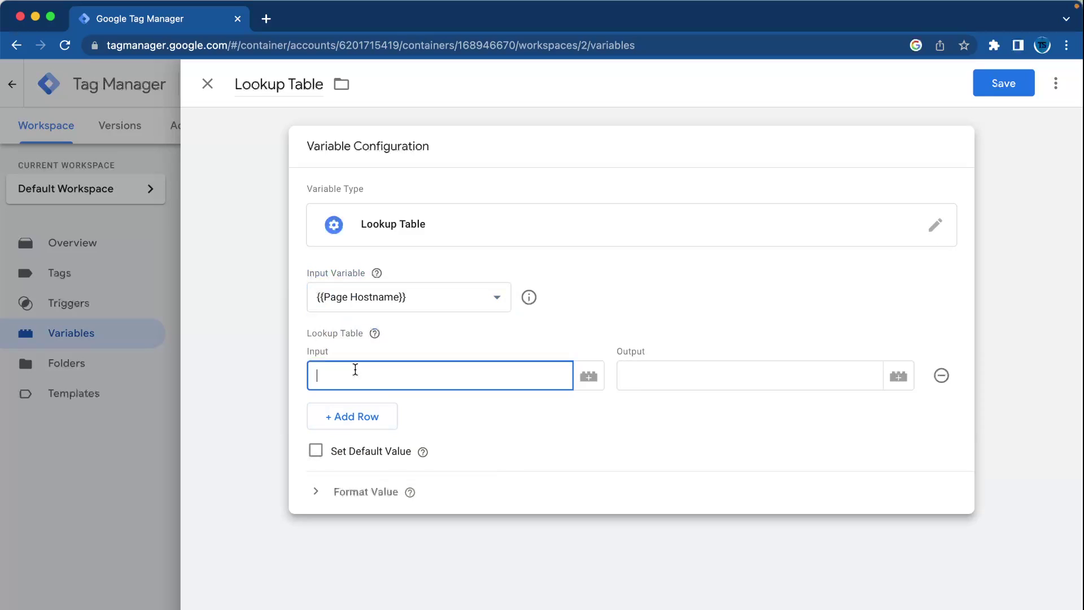
{"action": "type", "text": "tra"}
{"action": "type", "text": "ckijn"}
{"action": "key", "text": "BackSpace"}
{"action": "key", "text": "BackSpace"}
{"action": "type", "text": "ing"}
{"action": "type", "text": "success.io"}
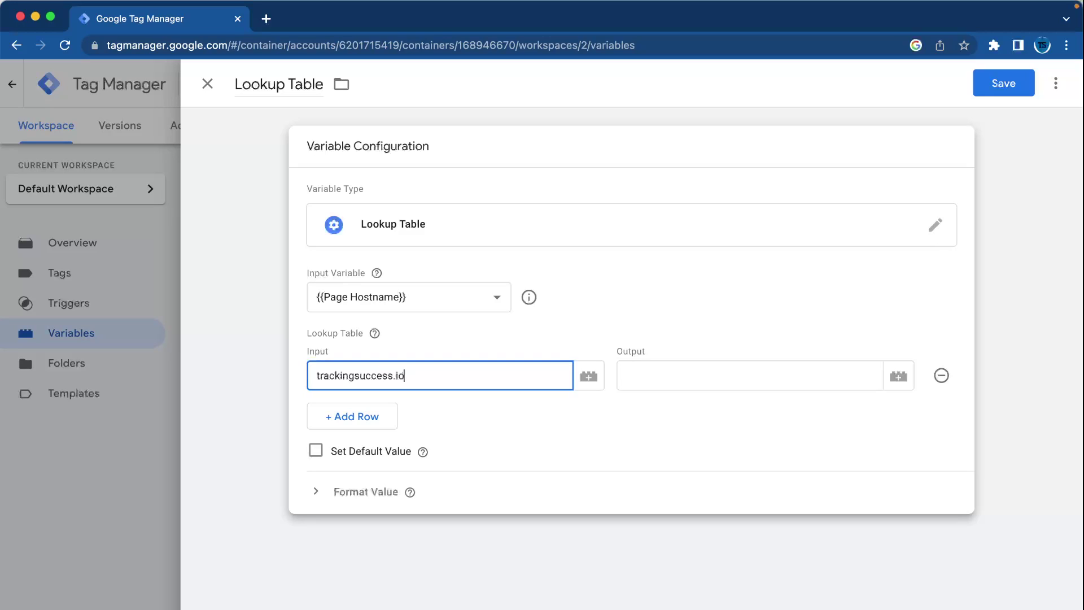
{"action": "left_click", "coordinate": [631, 378]}
{"action": "type", "text": "https"}
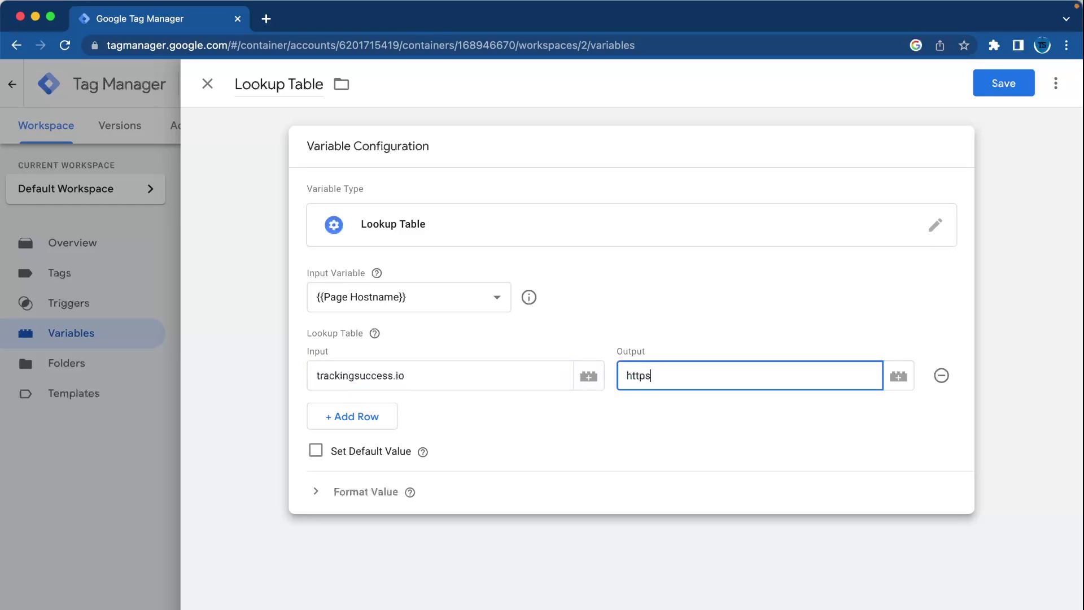
{"action": "type", "text": "://trackin"}
{"action": "type", "text": "gsuccess.io/"}
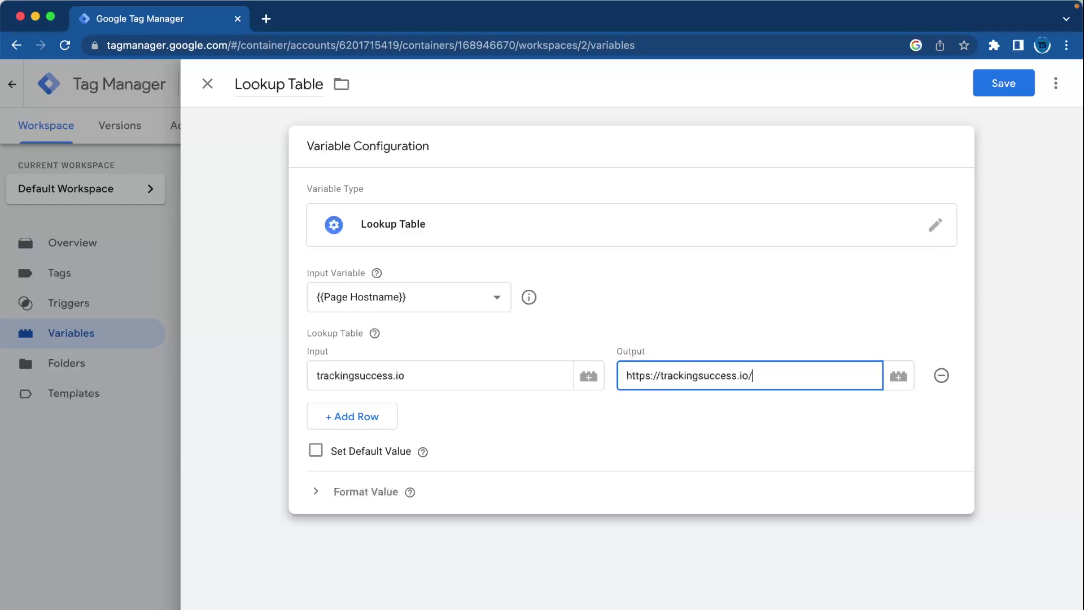
{"action": "triple_click", "coordinate": [727, 369]}
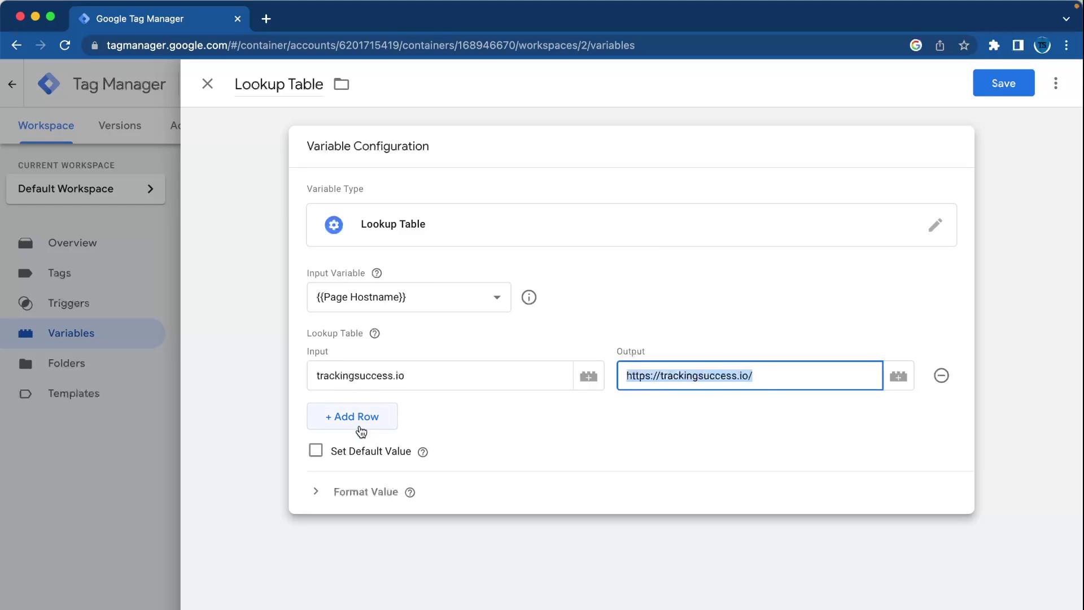
{"action": "left_click", "coordinate": [361, 432]}
{"action": "left_click", "coordinate": [373, 410]}
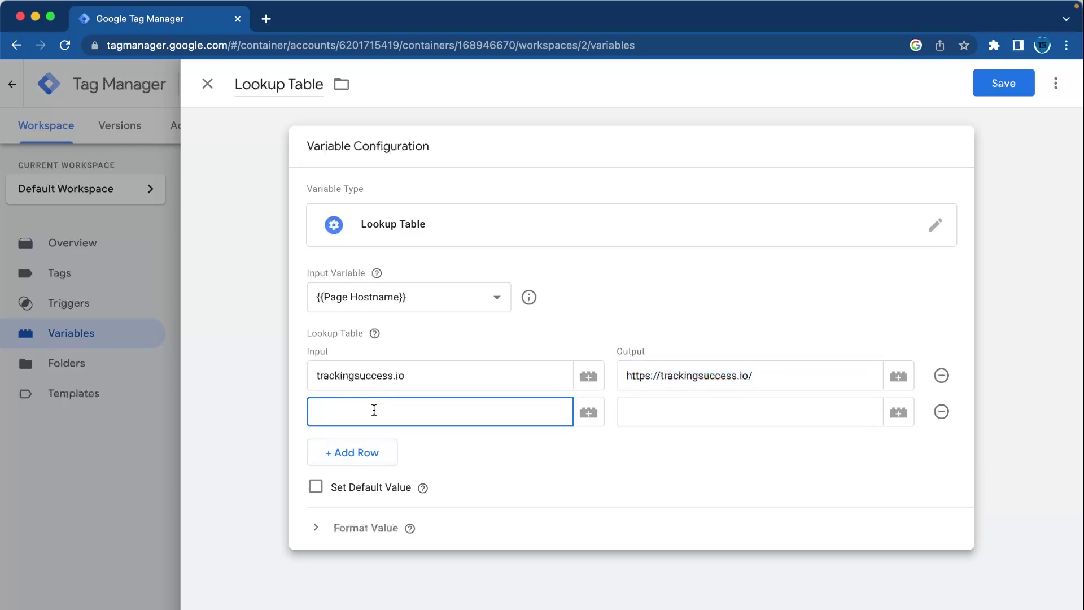
{"action": "type", "text": "tracking"}
{"action": "type", "text": "success."}
{"action": "type", "text": "en"}
{"action": "key", "text": "Tab"}
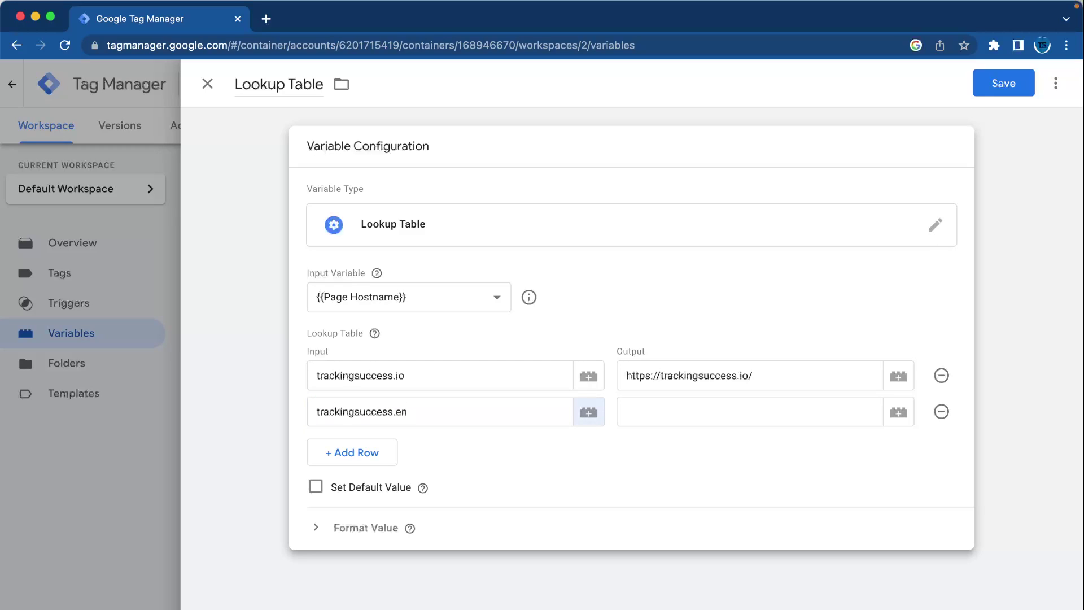
{"action": "key", "text": "Tab"}
{"action": "type", "text": "https://trackingsuccess.io/"}
{"action": "key", "text": "BackSpace"}
{"action": "key", "text": "BackSpace"}
{"action": "key", "text": "BackSpace"}
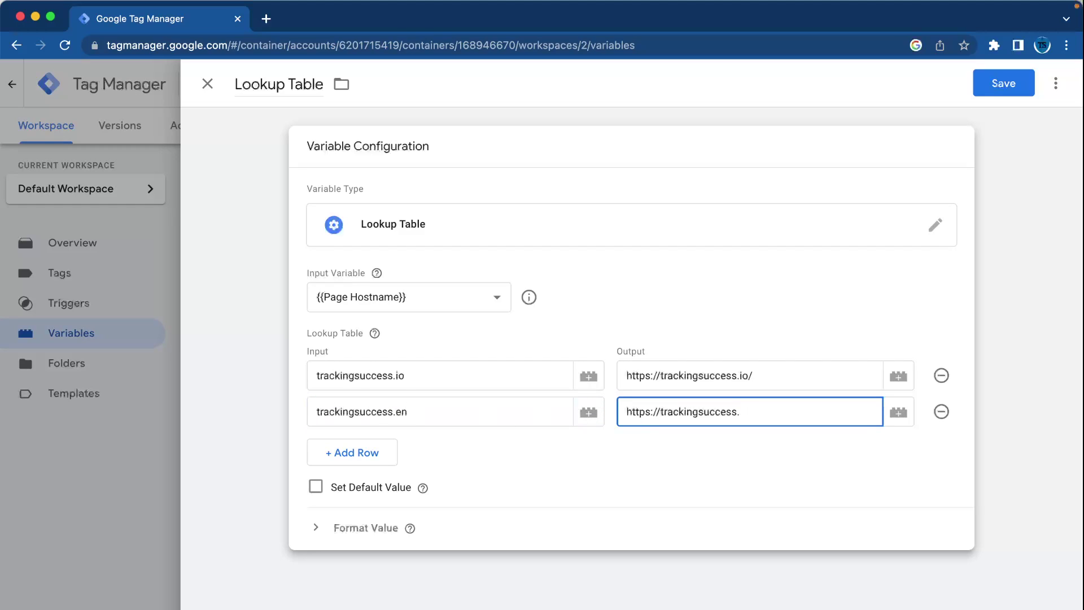
{"action": "type", "text": "en/"}
{"action": "left_click", "coordinate": [371, 453]}
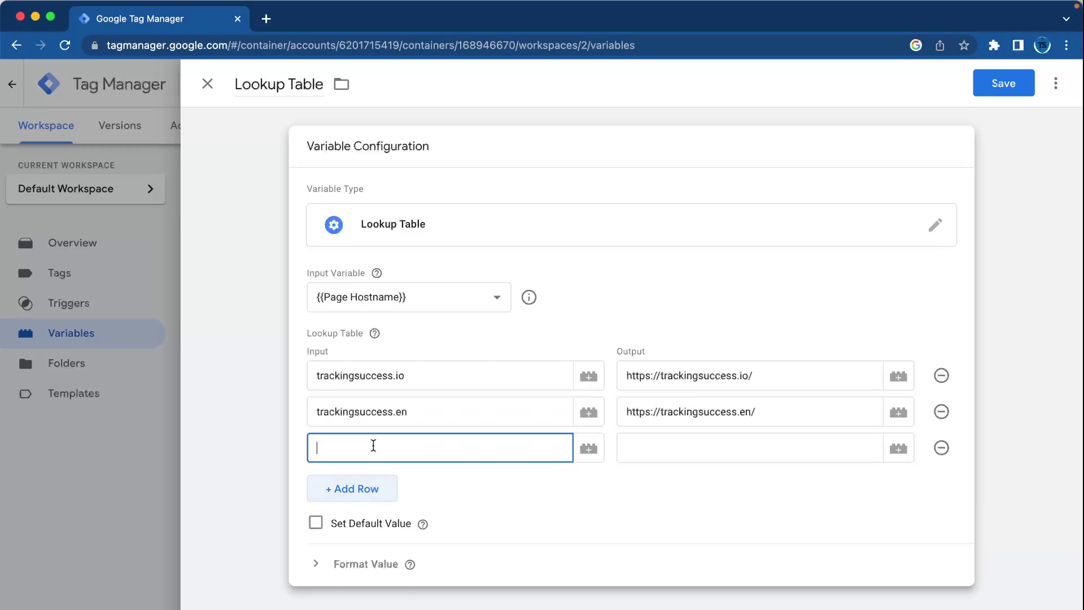
{"action": "type", "text": "trackingsuc"}
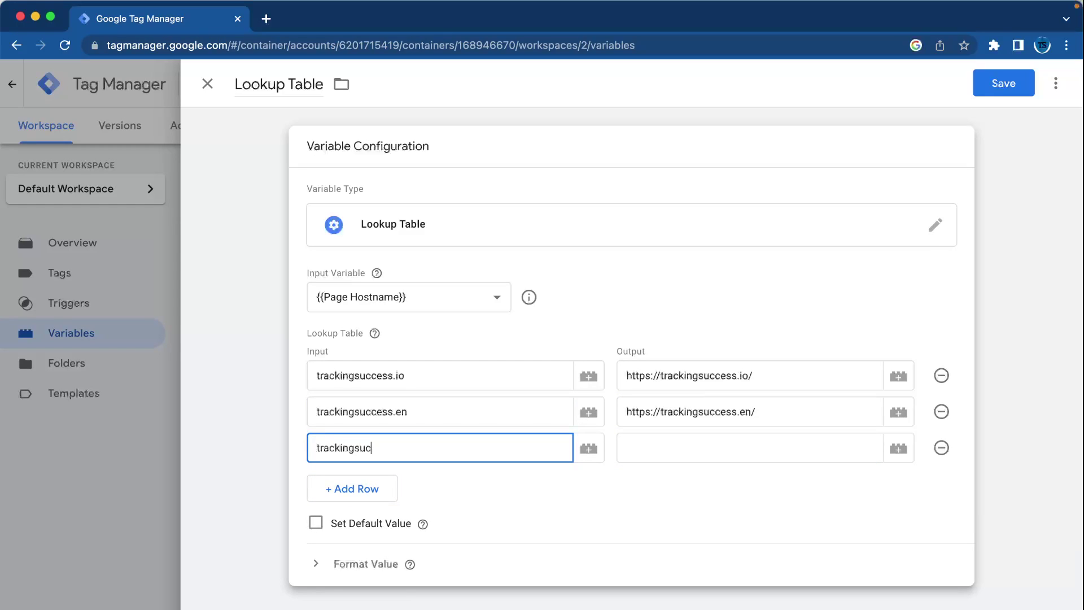
{"action": "type", "text": "cess.de"}
{"action": "double_click", "coordinate": [393, 436]}
{"action": "key", "text": "super+c"}
{"action": "left_click", "coordinate": [642, 453]}
{"action": "type", "text": "htt"}
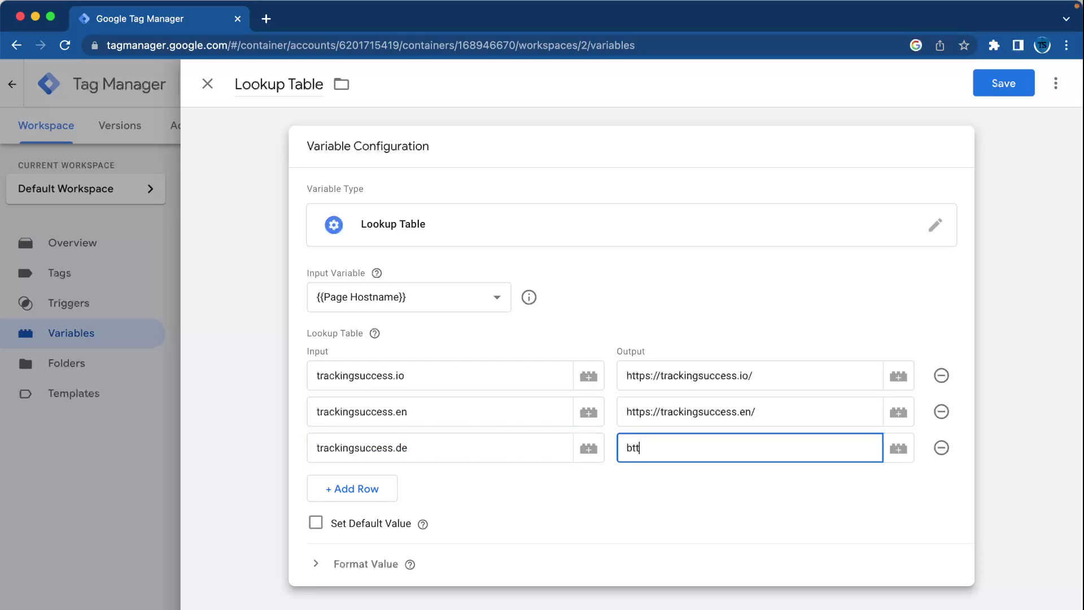
{"action": "key", "text": "BackSpace"}
{"action": "key", "text": "BackSpace"}
{"action": "type", "text": "https:"}
{"action": "type", "text": "//"}
{"action": "key", "text": "super+v"}
{"action": "left_click", "coordinate": [719, 447]}
{"action": "type", "text": "/"}
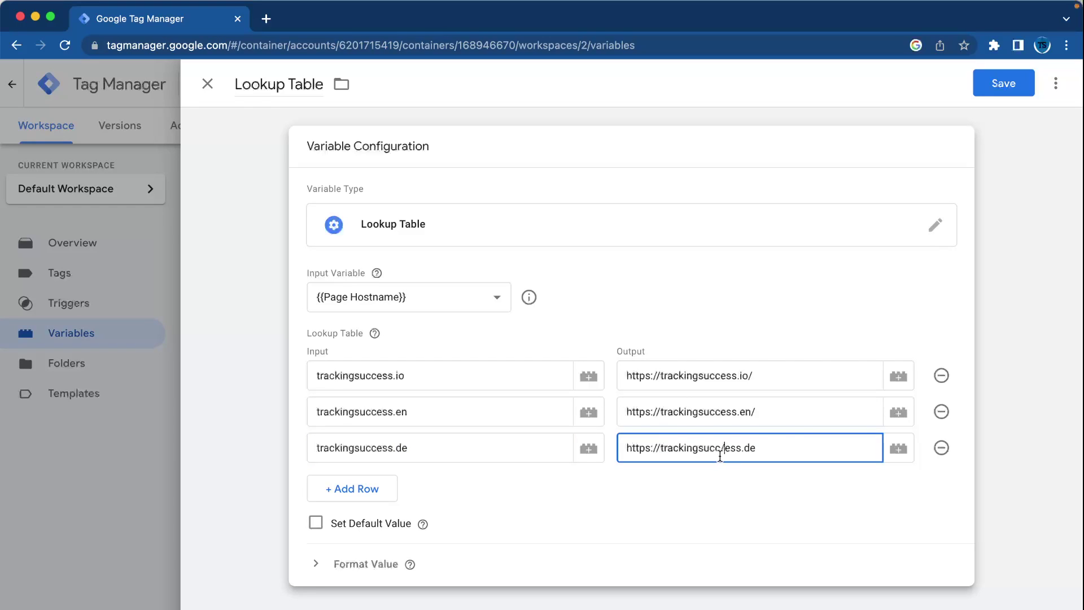
{"action": "left_click", "coordinate": [777, 447]}
{"action": "left_click", "coordinate": [725, 449]}
{"action": "key", "text": "BackSpace"}
Remove the trailing slash from the first two output URLs
{"action": "left_click", "coordinate": [771, 423]}
{"action": "key", "text": "BackSpace"}
{"action": "left_click", "coordinate": [761, 382]}
{"action": "key", "text": "BackSpace"}
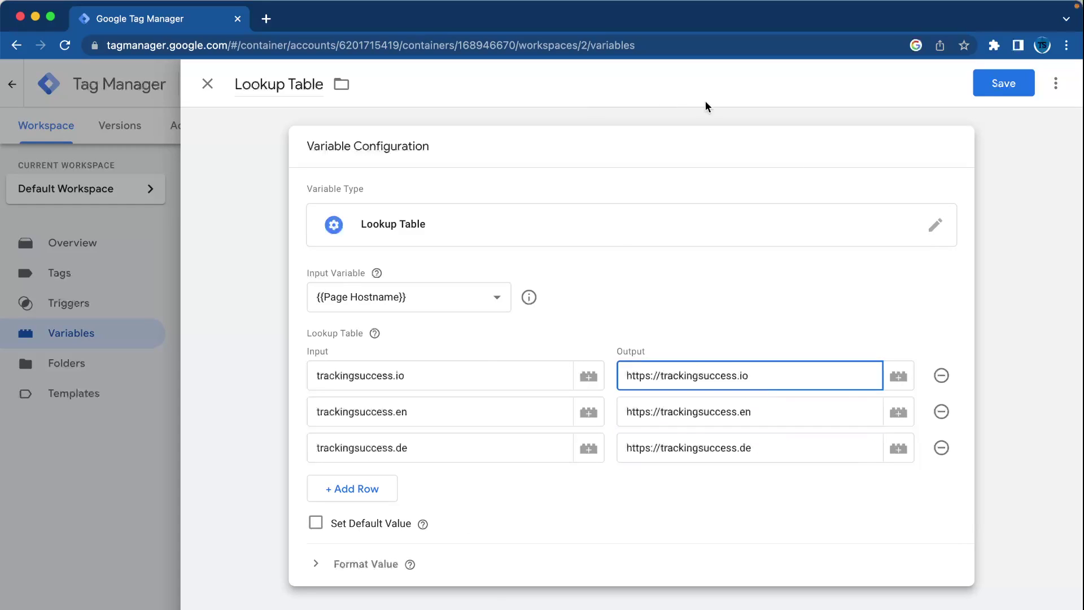
Save the Lookup Table variable and go to the Tags list
{"action": "left_click", "coordinate": [979, 88]}
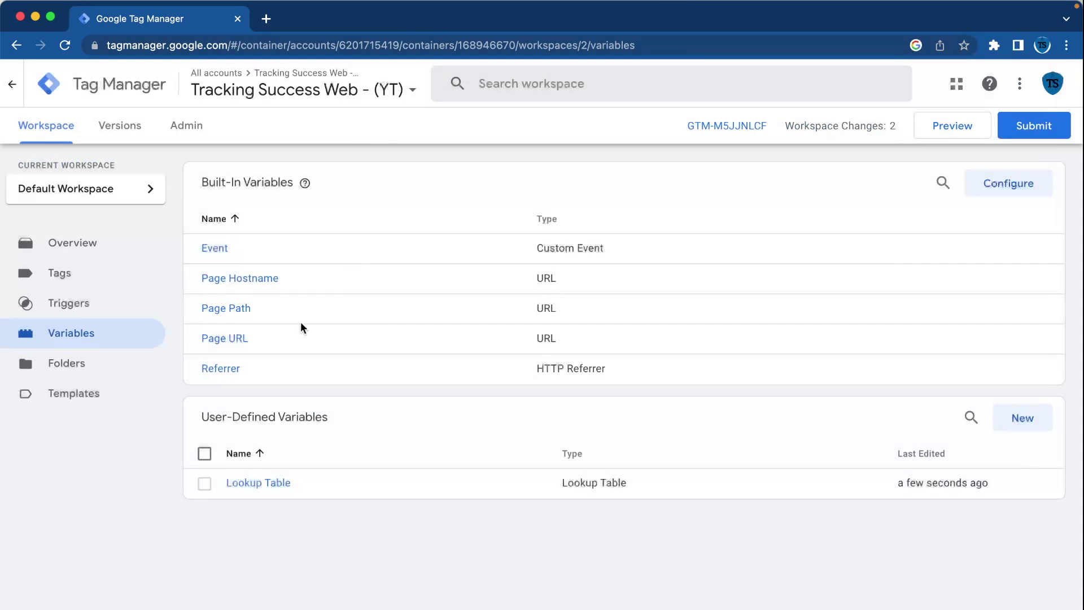
{"action": "left_click", "coordinate": [71, 277]}
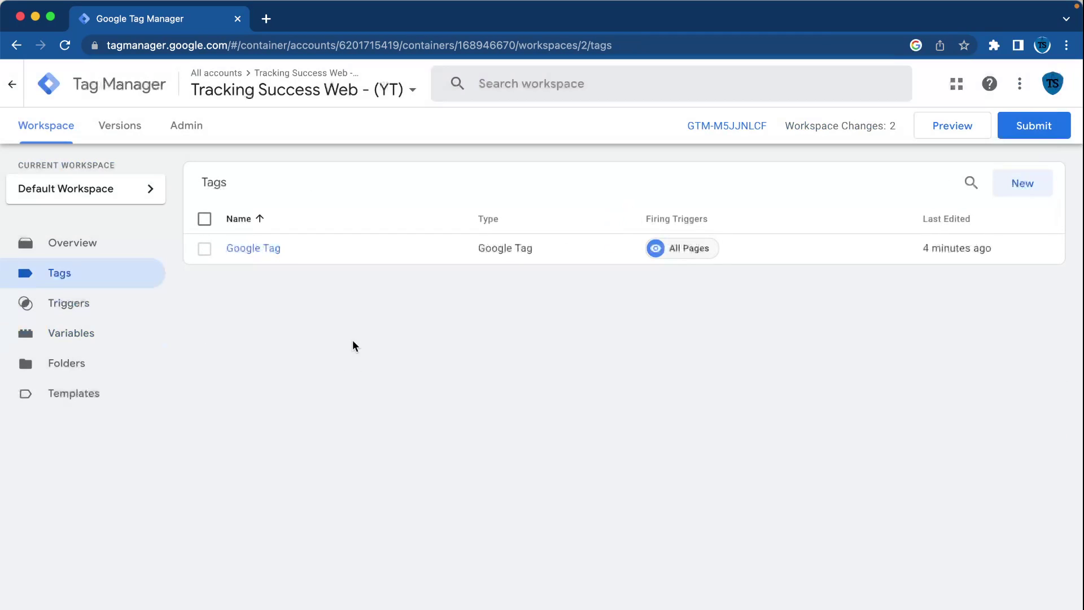
Add a server_container_url parameter to the Google Tag and bring up variables for its value
{"action": "left_click", "coordinate": [251, 249]}
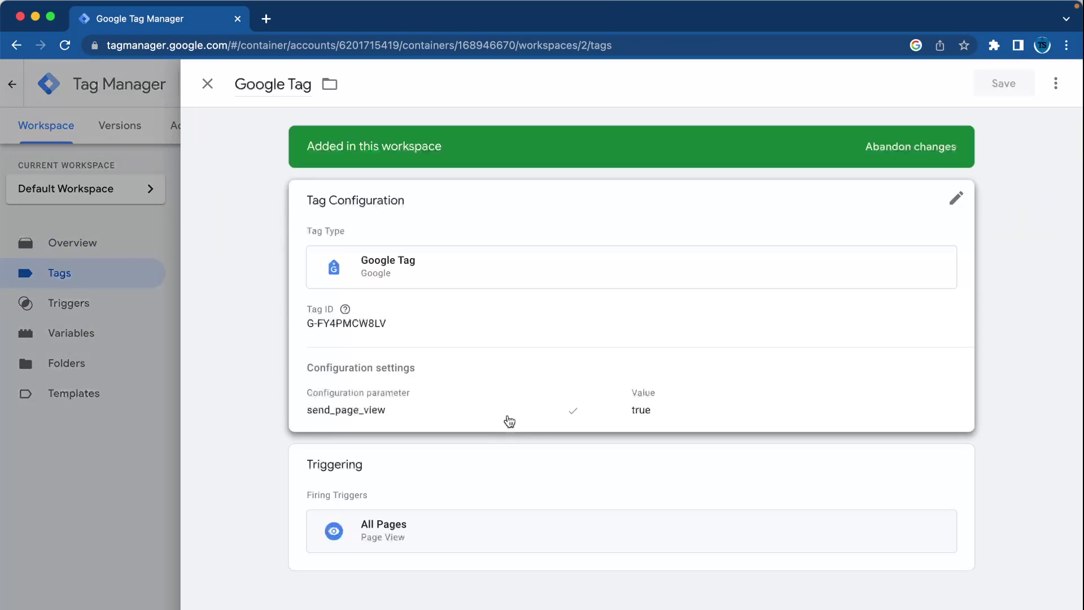
{"action": "left_click", "coordinate": [454, 374]}
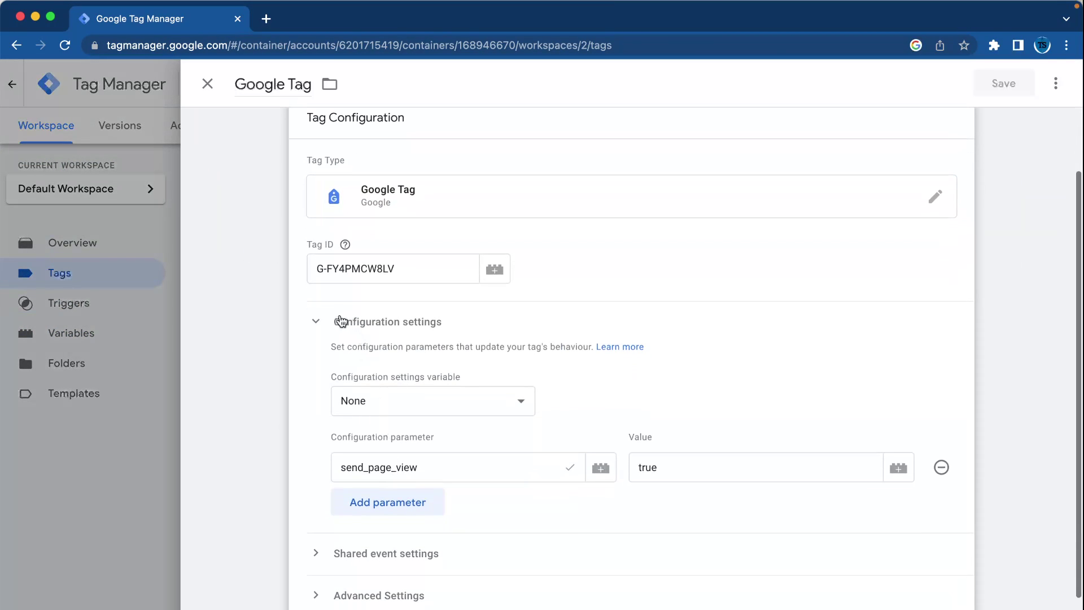
{"action": "scroll", "coordinate": [347, 398], "scroll_direction": "down", "scroll_amount": 1}
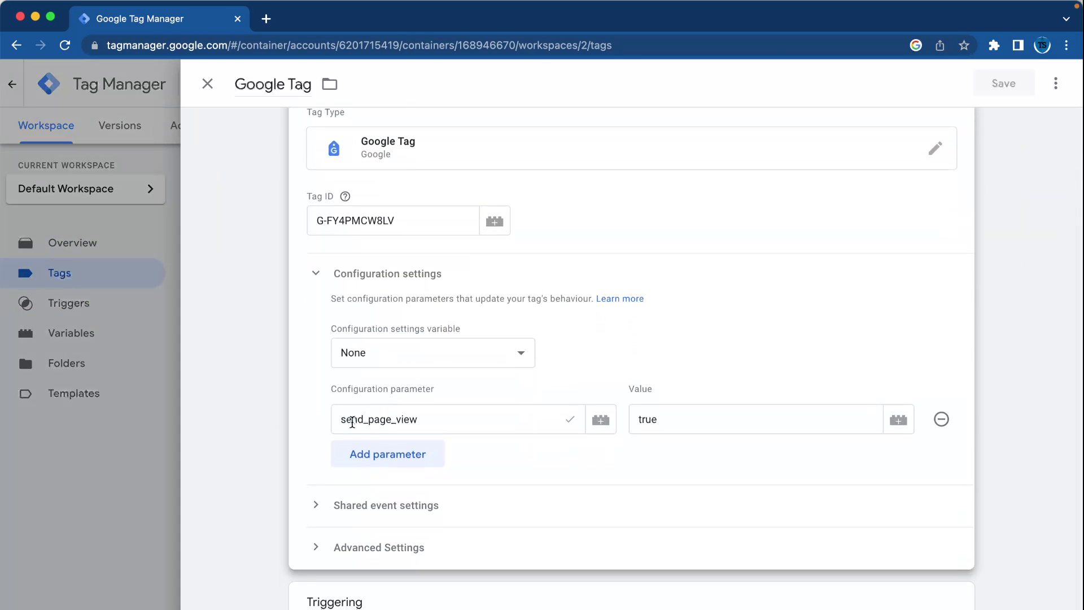
{"action": "left_click", "coordinate": [381, 468]}
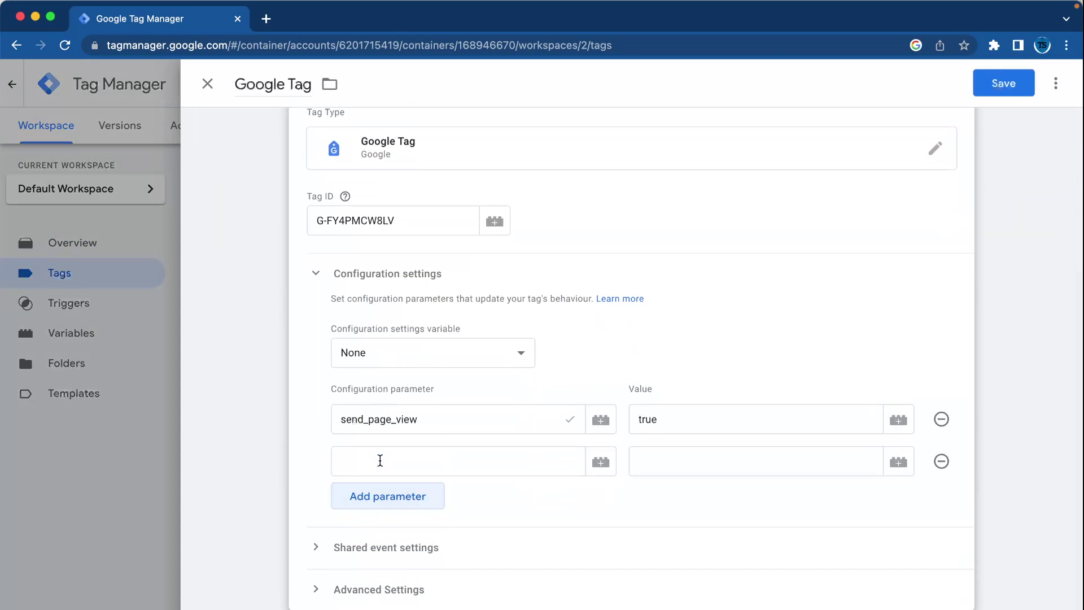
{"action": "left_click", "coordinate": [408, 455]}
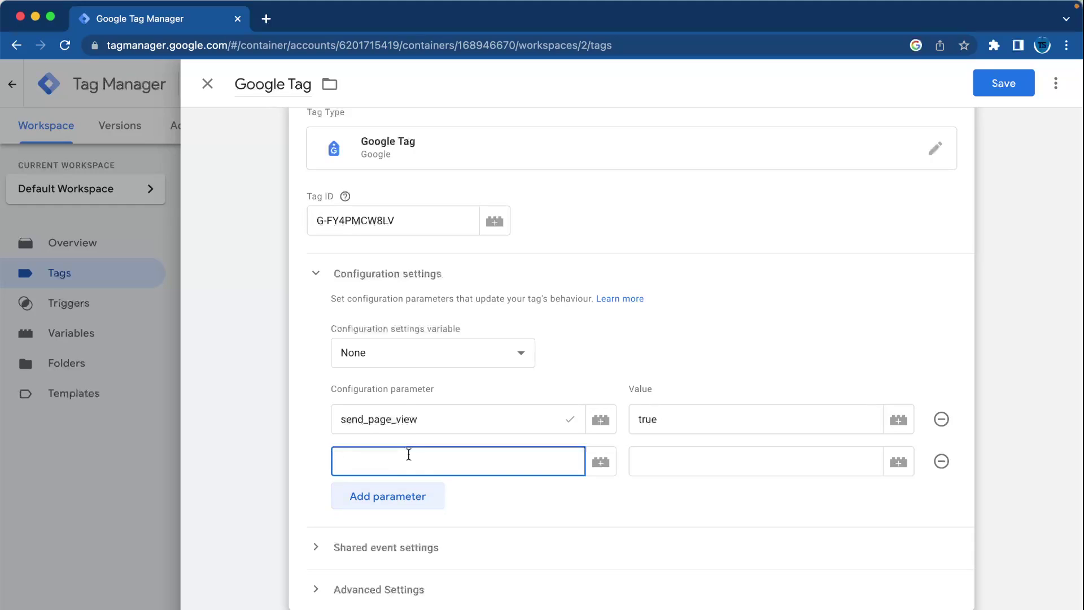
{"action": "type", "text": "server"}
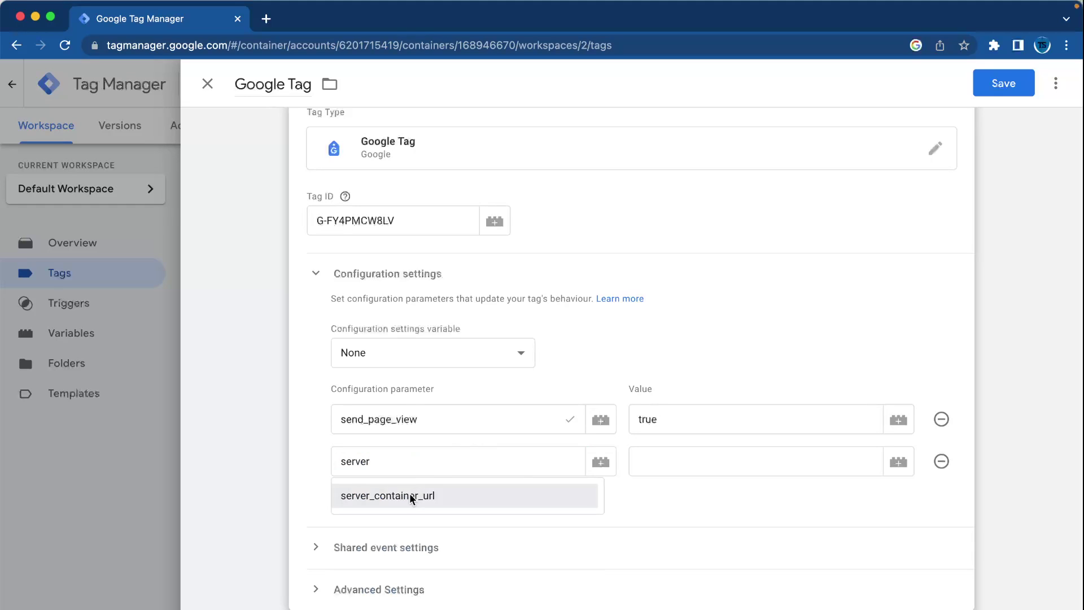
{"action": "left_click", "coordinate": [411, 498]}
{"action": "left_click", "coordinate": [646, 460]}
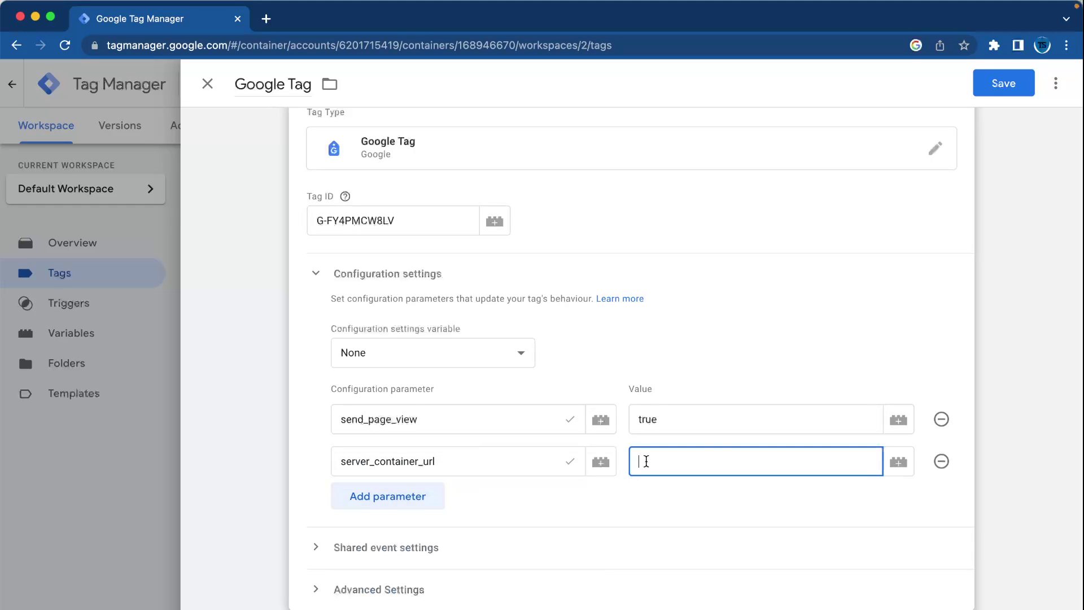
{"action": "left_click", "coordinate": [898, 464]}
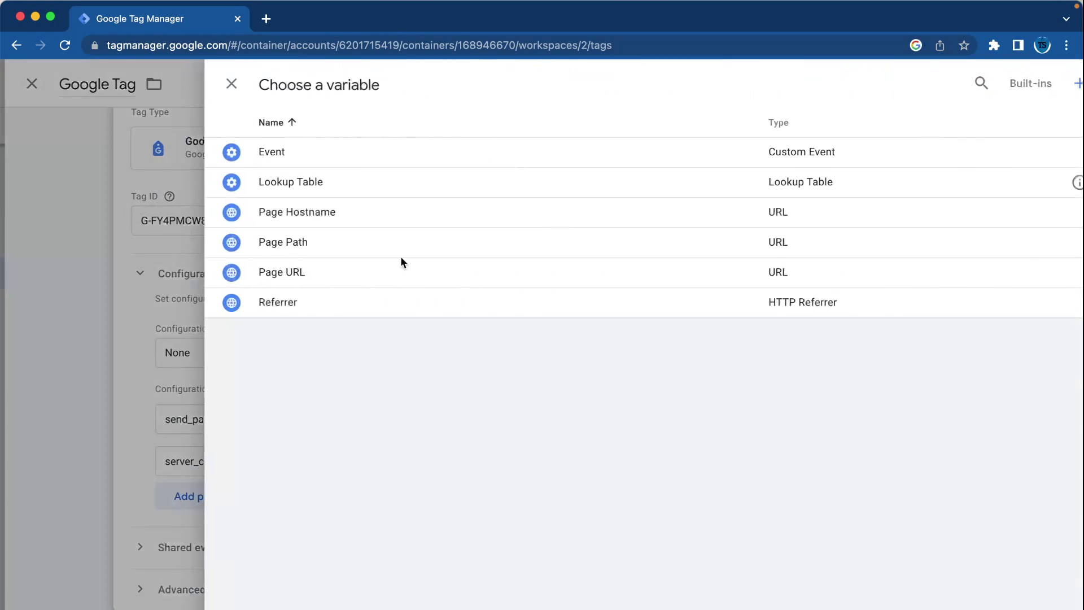
Use {{Lookup Table}} as the server_container_url value and save the Google Tag
{"action": "left_click", "coordinate": [319, 187]}
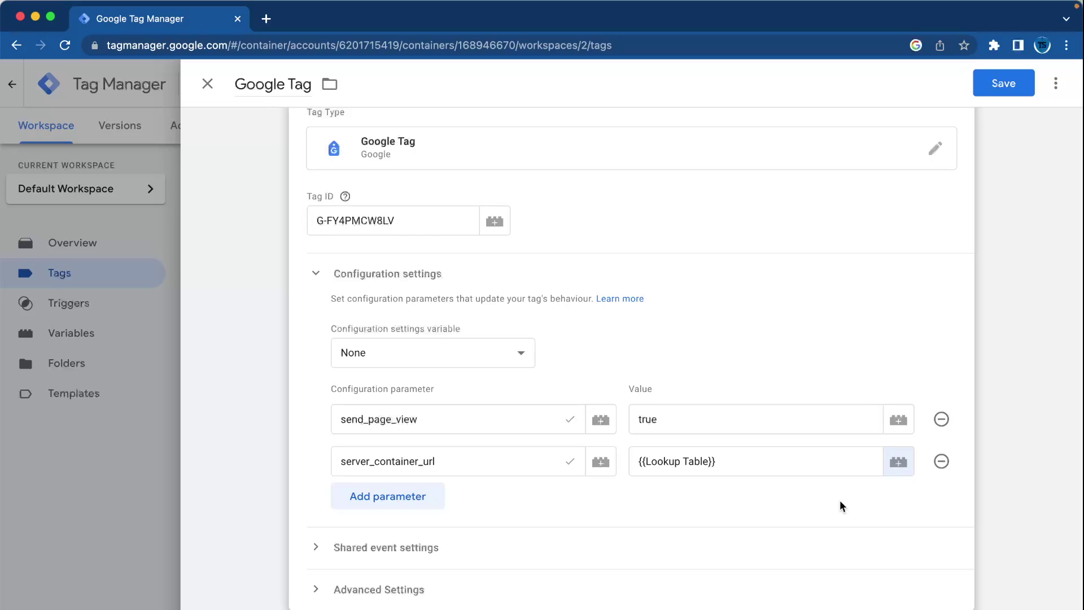
{"action": "scroll", "coordinate": [707, 364], "scroll_direction": "up", "scroll_amount": 1}
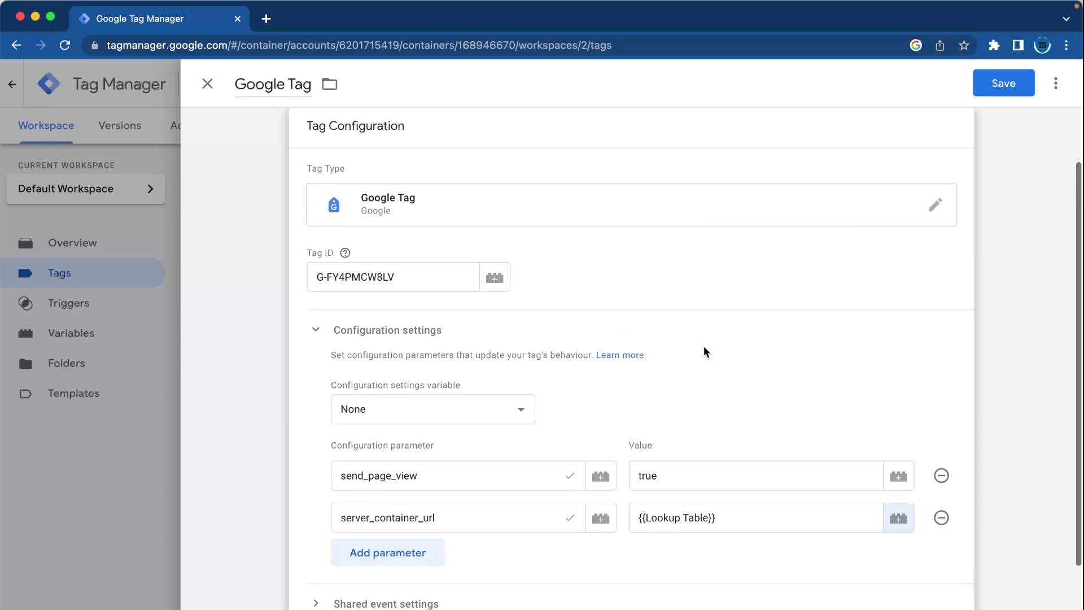
{"action": "left_click", "coordinate": [1005, 82]}
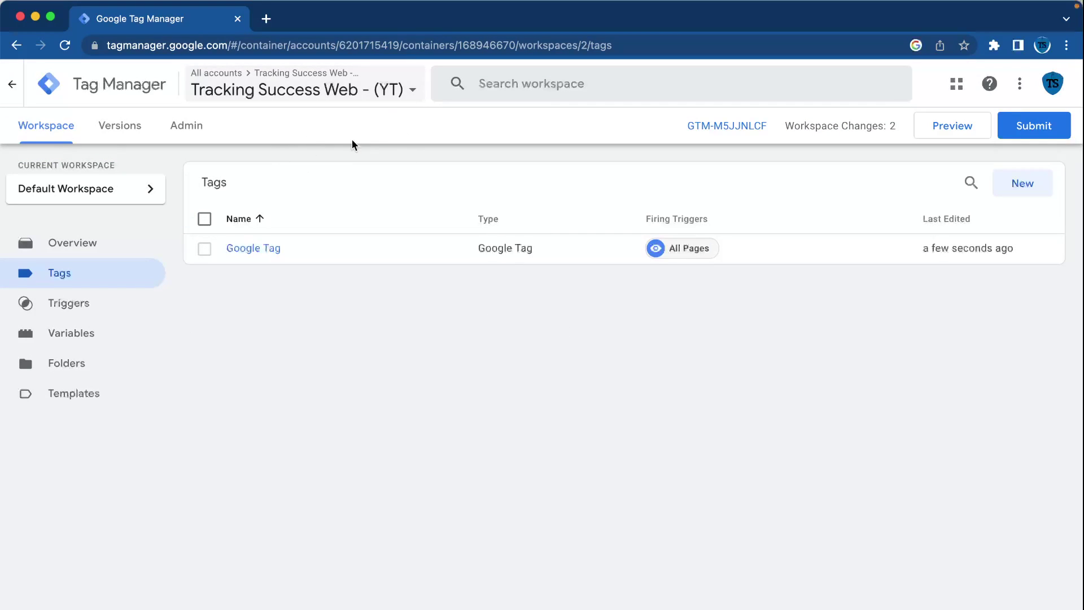
Reopen the Google Tag to review send_page_view and server_container_url, then close it
{"action": "left_click", "coordinate": [231, 251]}
{"action": "left_click", "coordinate": [500, 407]}
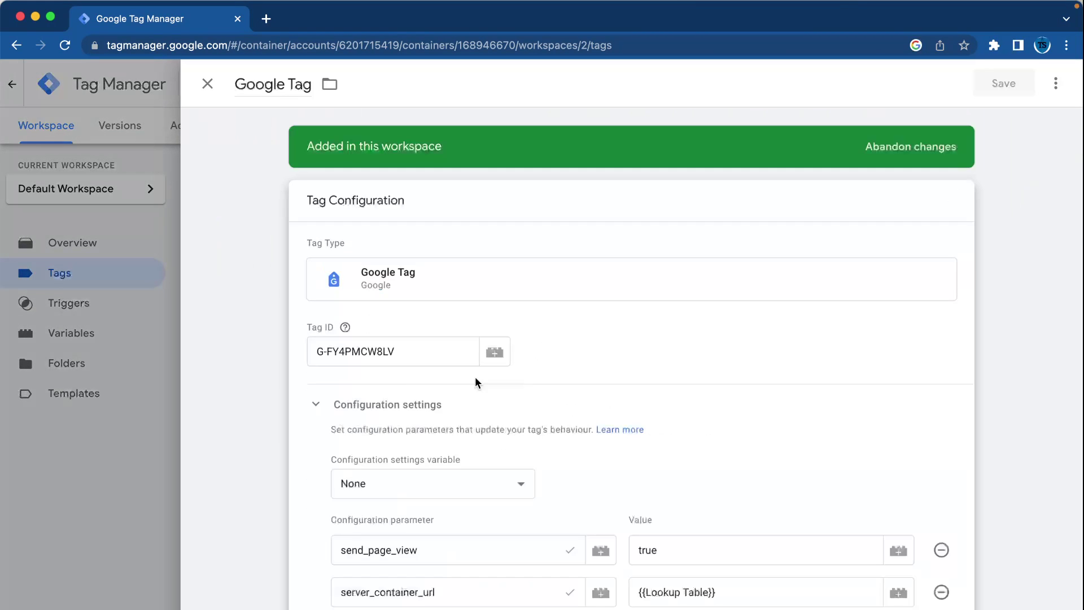
{"action": "scroll", "coordinate": [477, 581], "scroll_direction": "down", "scroll_amount": 1}
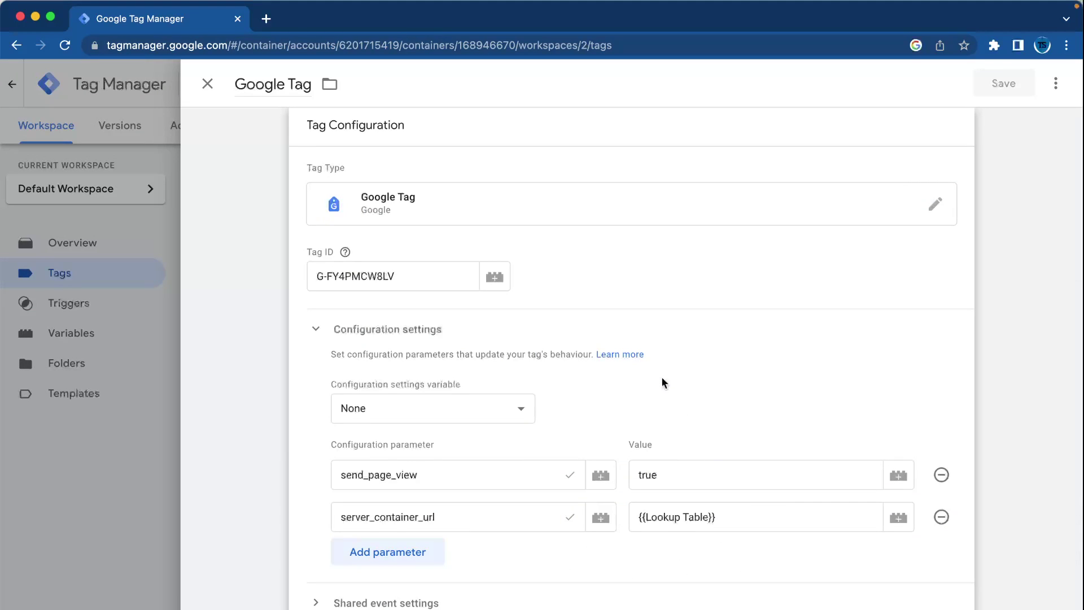
{"action": "scroll", "coordinate": [573, 500], "scroll_direction": "up", "scroll_amount": 1}
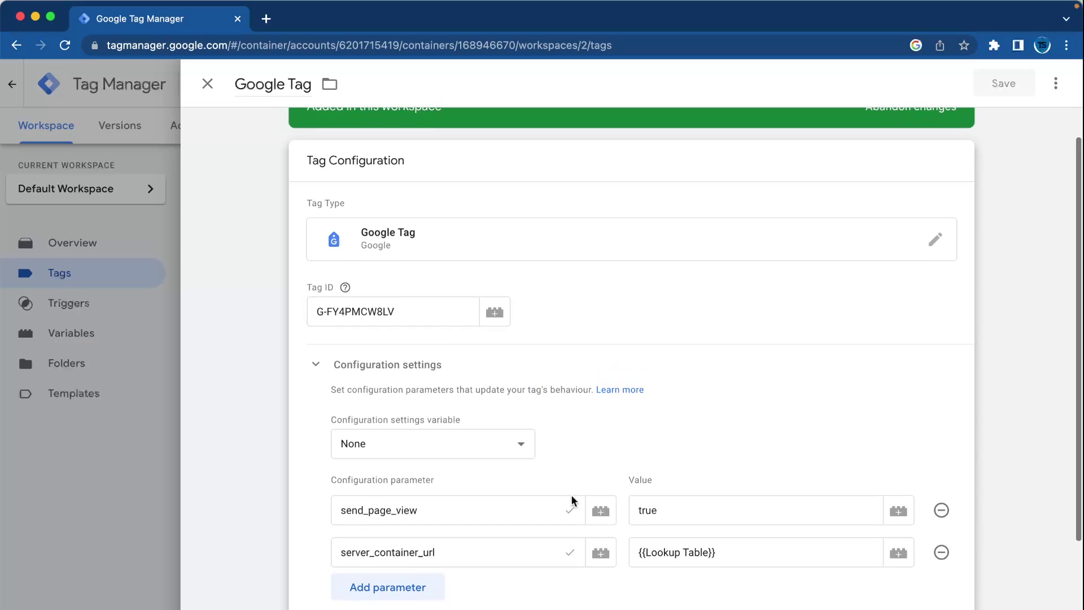
{"action": "left_click", "coordinate": [208, 83]}
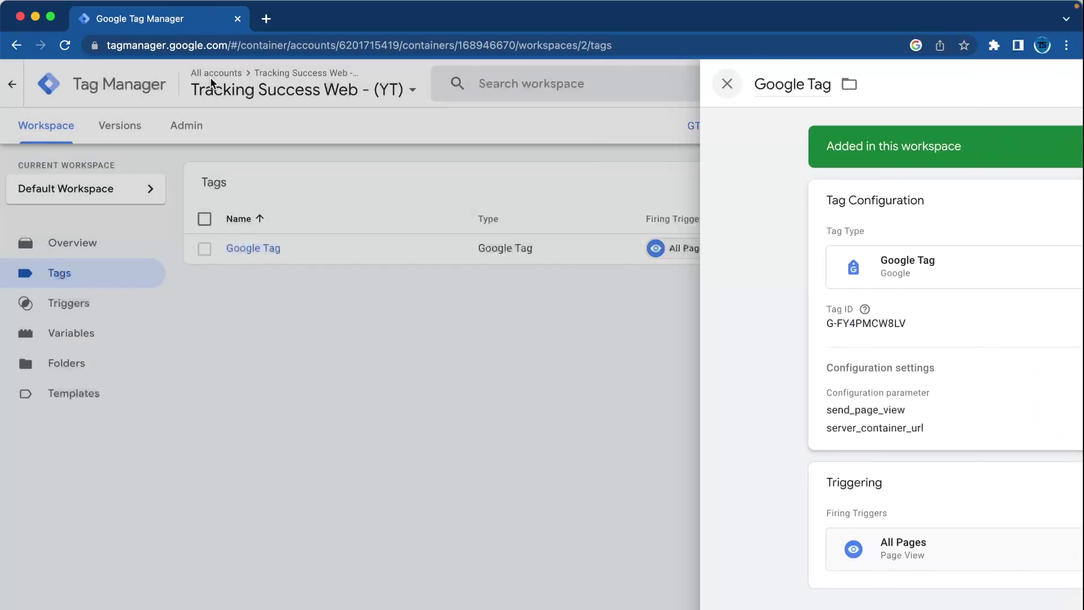
Publish the workspace changes as Version 2 without a description, then close the summary
{"action": "left_click", "coordinate": [1025, 124]}
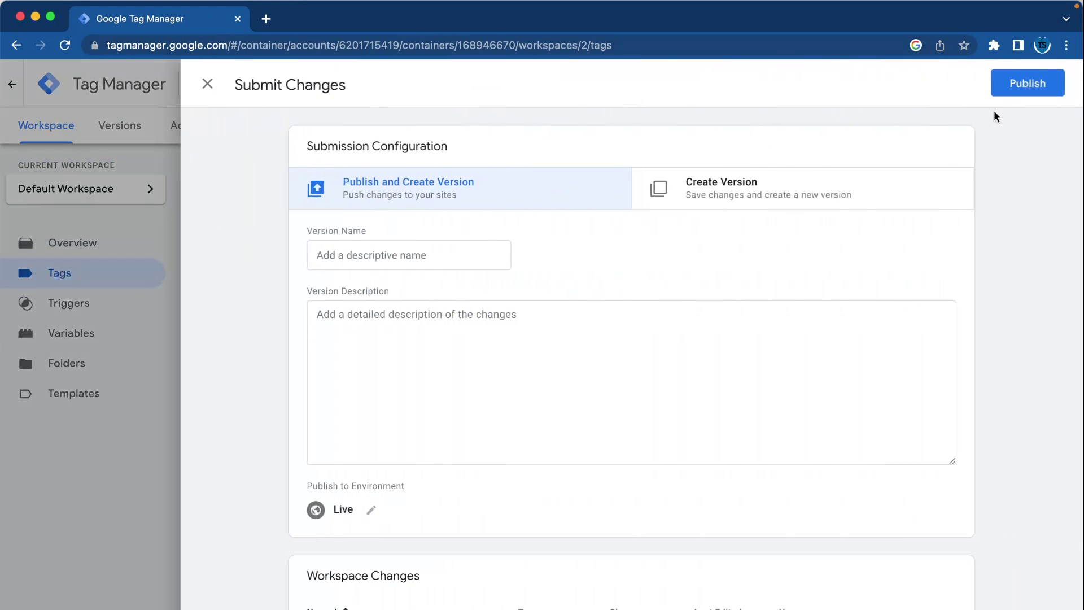
{"action": "left_click", "coordinate": [1029, 85]}
{"action": "left_click", "coordinate": [735, 520]}
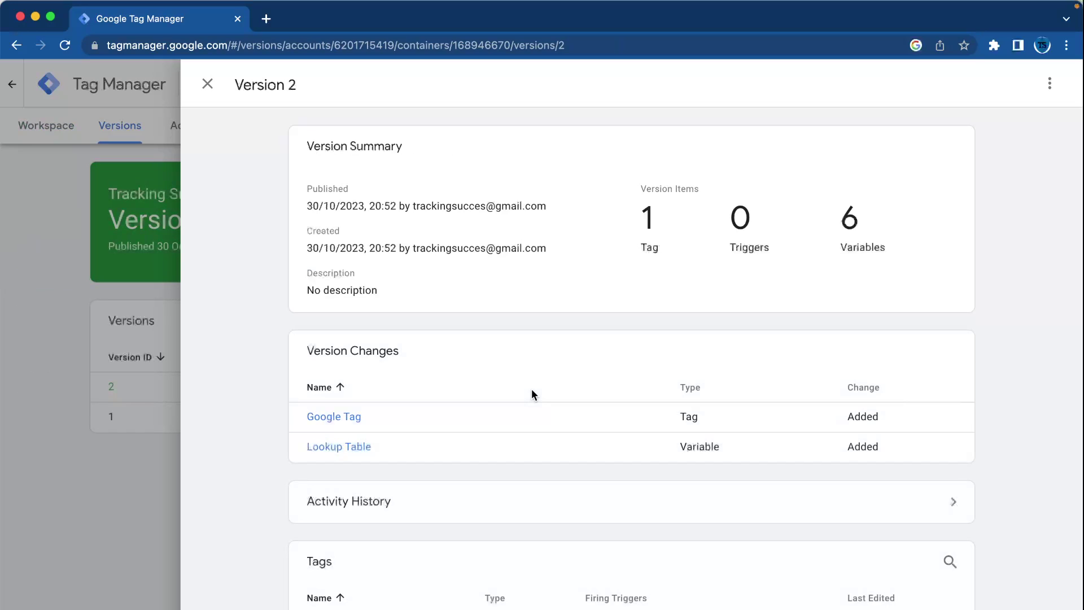
{"action": "left_click", "coordinate": [207, 84]}
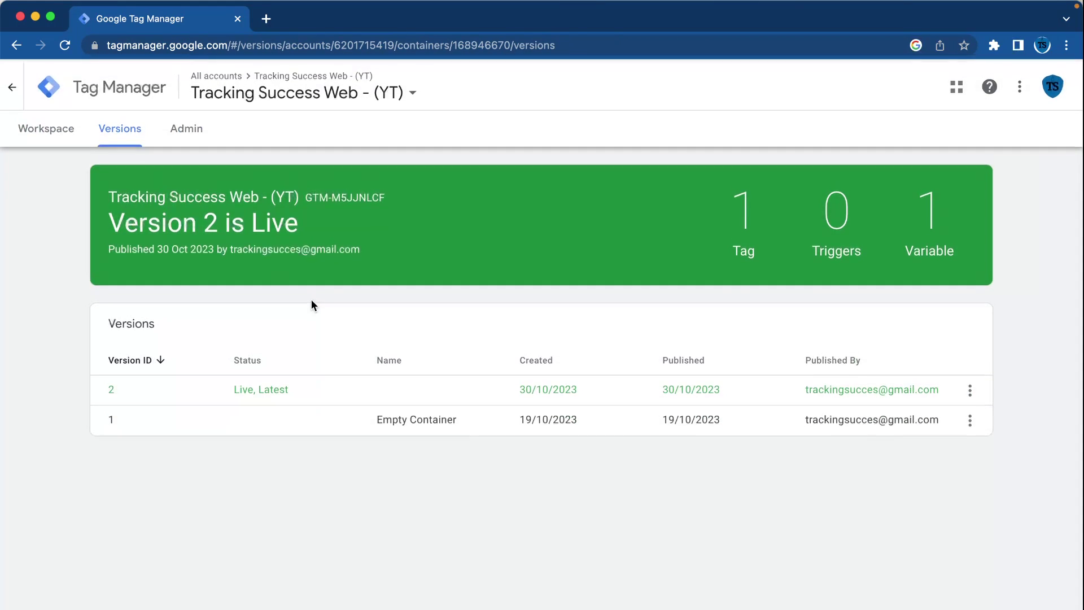